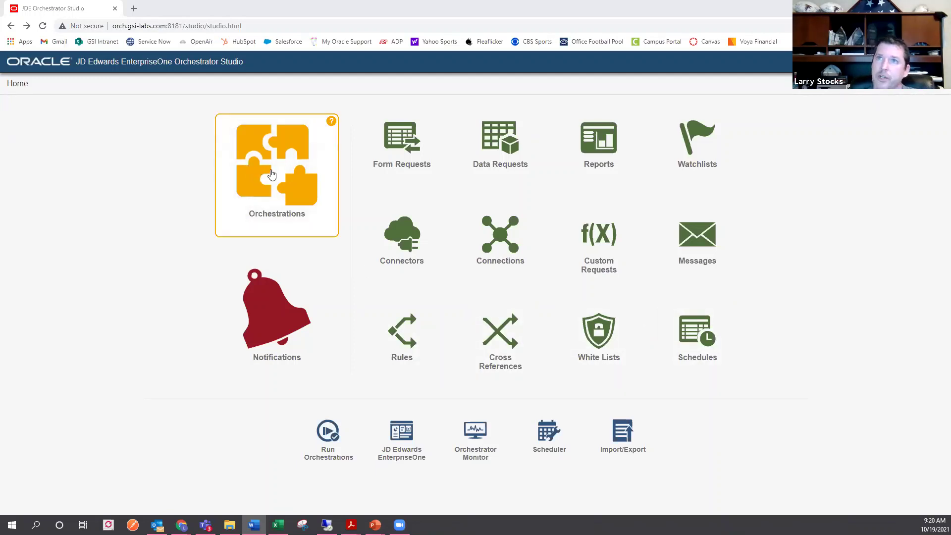
- Search the orchestrations for 'email' and open LS_CheckEmail_V2
left_click(268, 173)
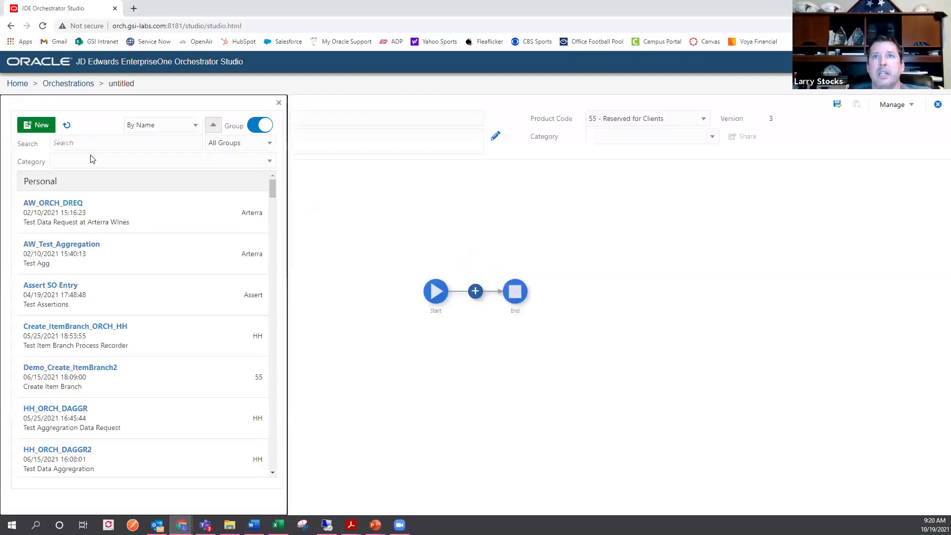
left_click(91, 143)
type("email")
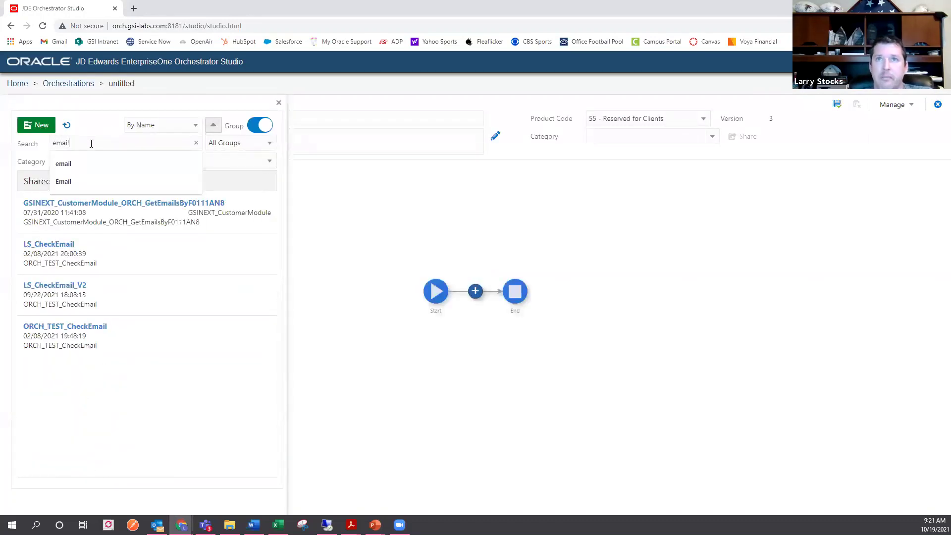
left_click(120, 294)
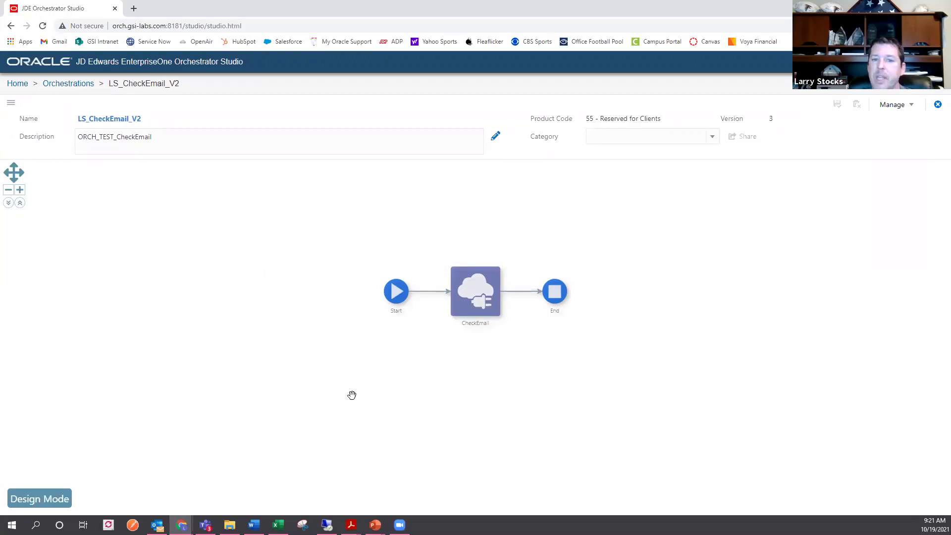
- Open the CheckEmail connector's settings from the orchestration canvas
mouse_move(476, 301)
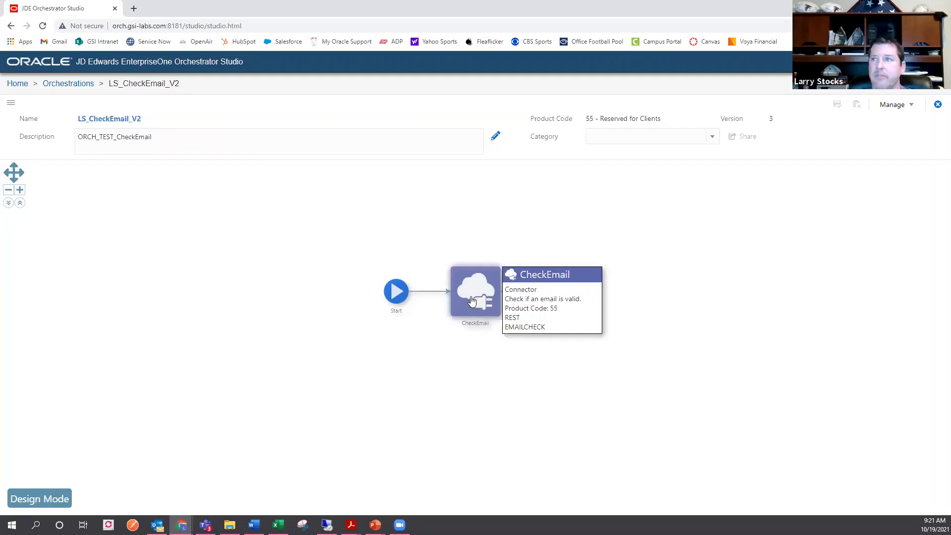
left_click(471, 301)
left_click(464, 251)
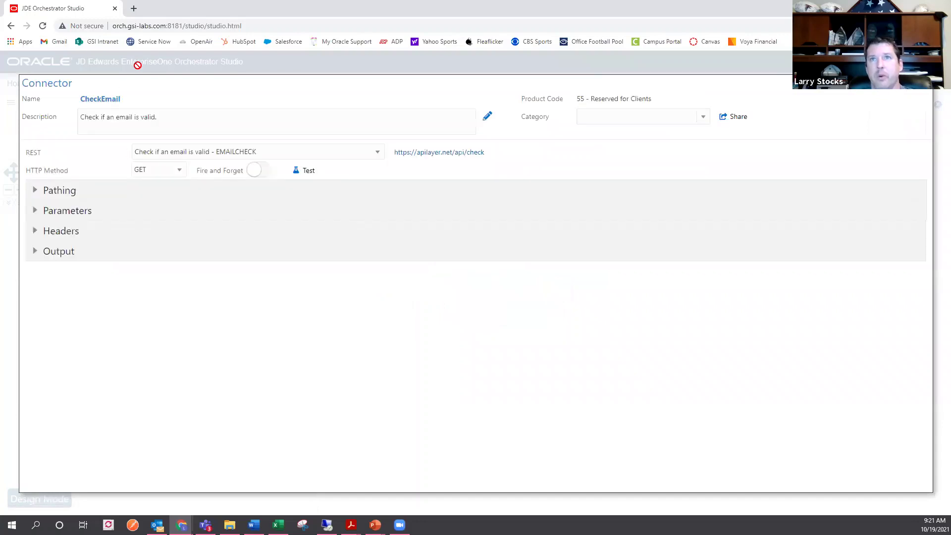
- Expand Pathing and inspect the connector's pathing URL
left_click(60, 193)
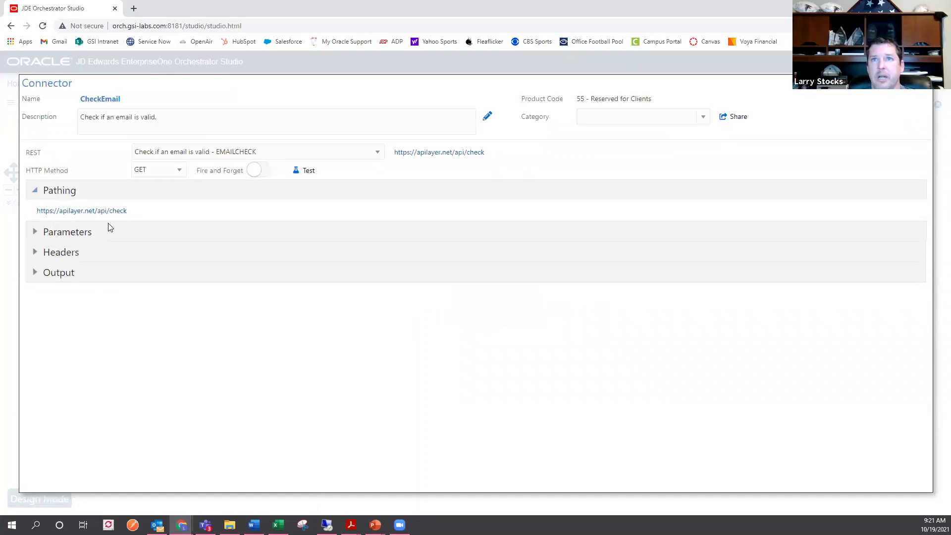
left_click(126, 212)
left_click_drag(135, 213, 54, 218)
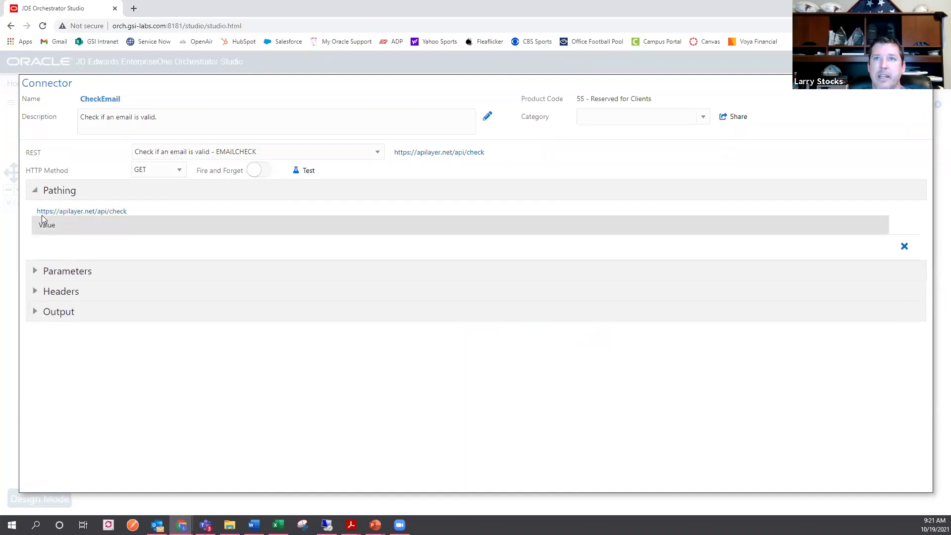
triple_click(39, 215)
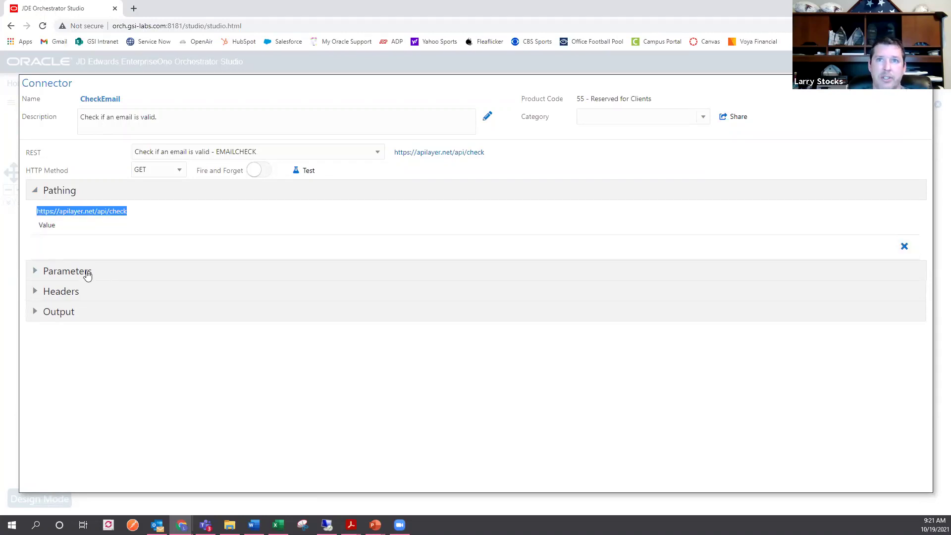
- Review the access key parameter, headers and smpt_check output, then close the connector
left_click(88, 273)
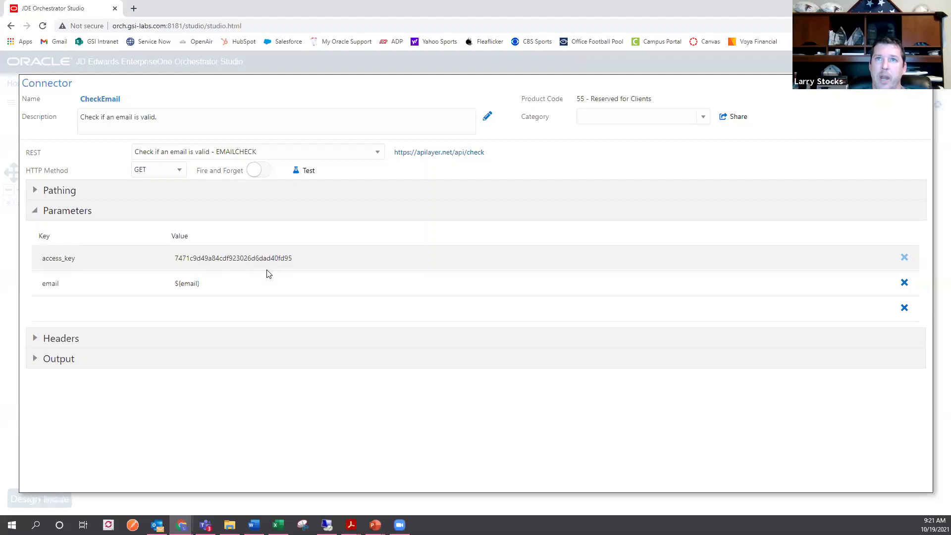
left_click_drag(293, 258, 174, 285)
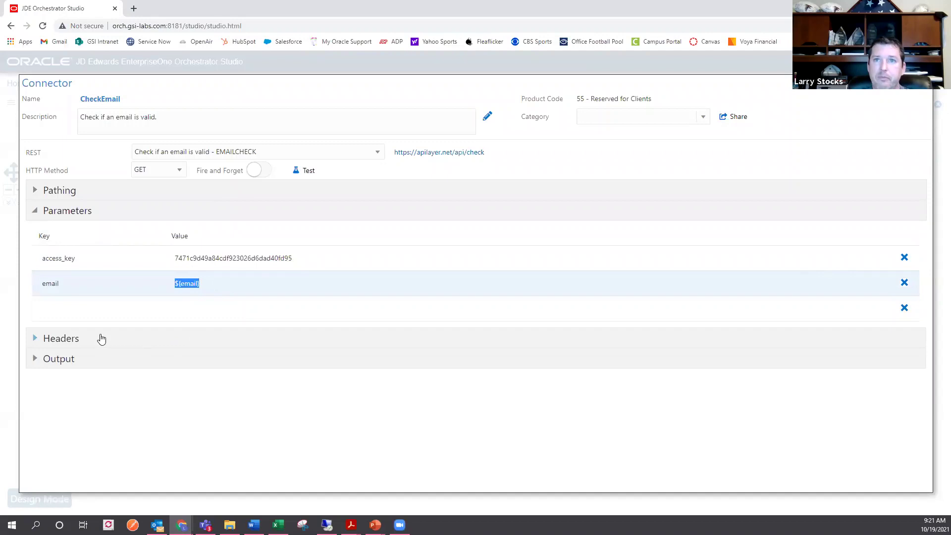
left_click(99, 337)
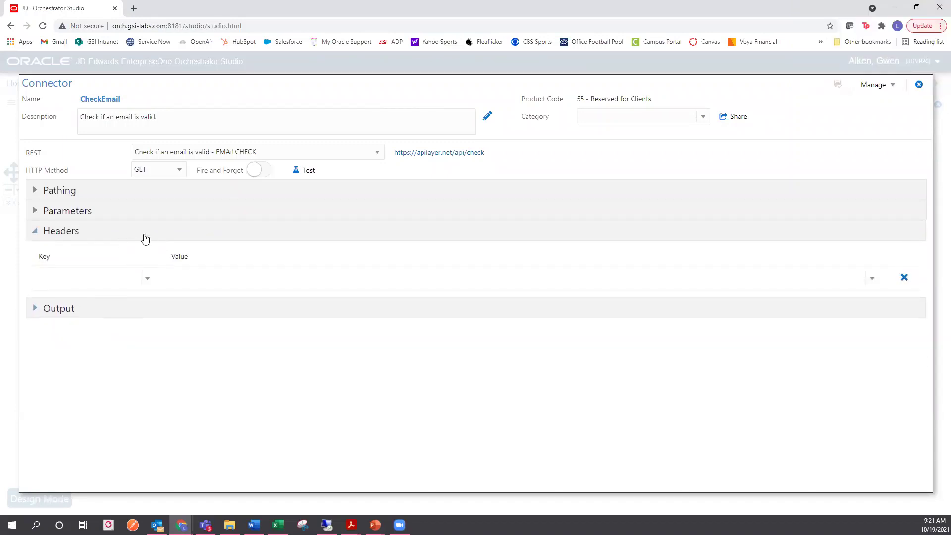
left_click(72, 314)
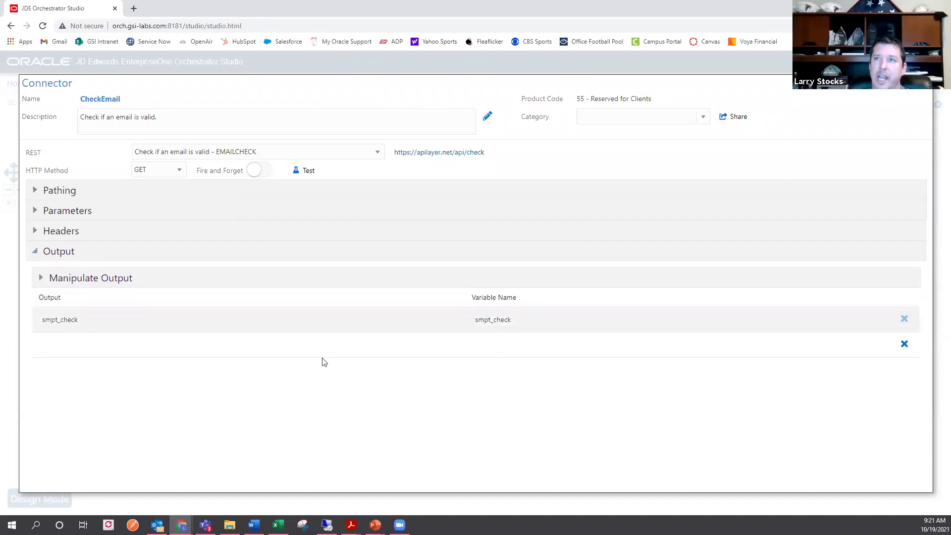
left_click_drag(524, 324, 475, 320)
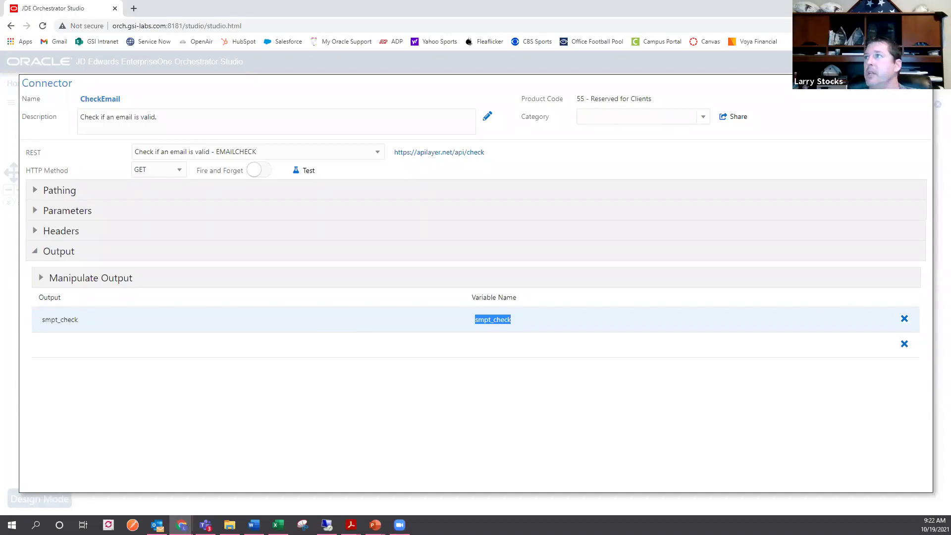
left_click(937, 102)
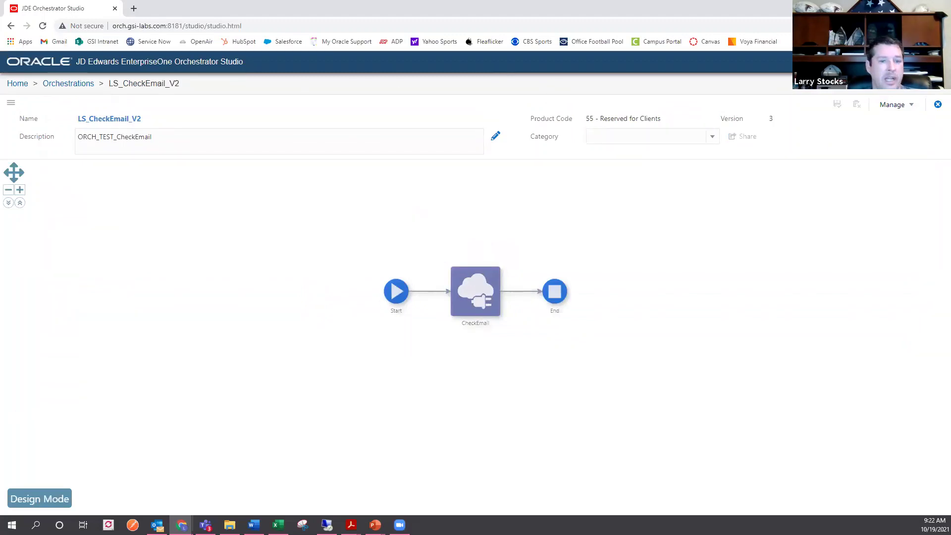
- In OMW, launch Form Design Aid for P01111 Contact Information, confirming with Yes
key("alt+Tab")
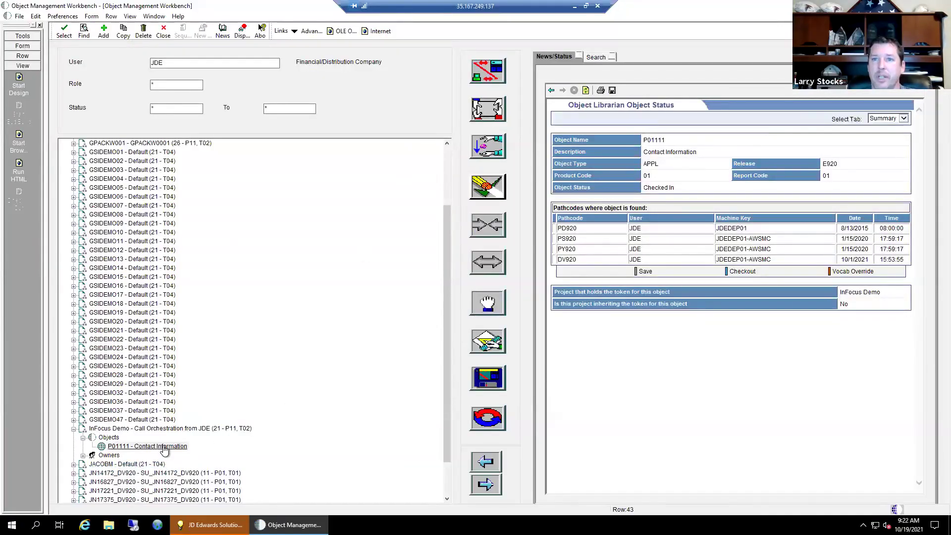
left_click(168, 446)
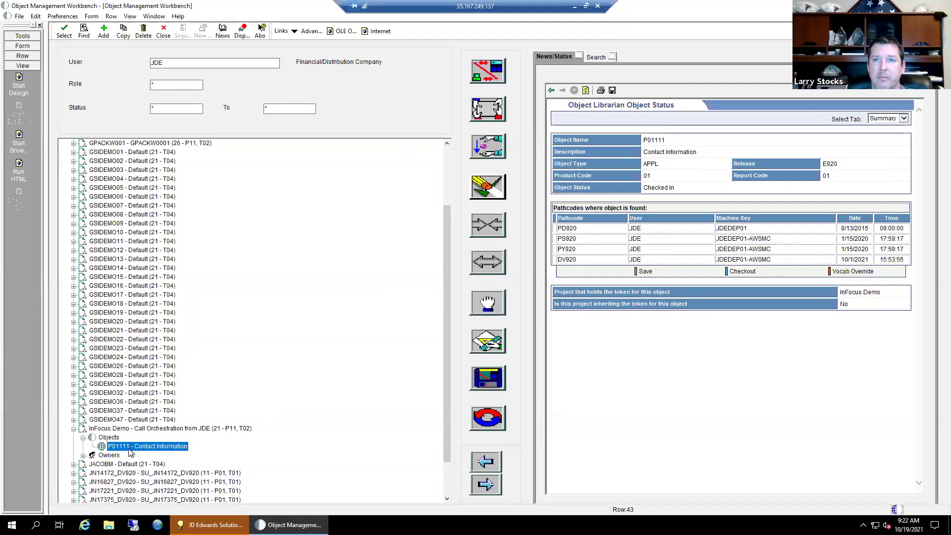
left_click(490, 343)
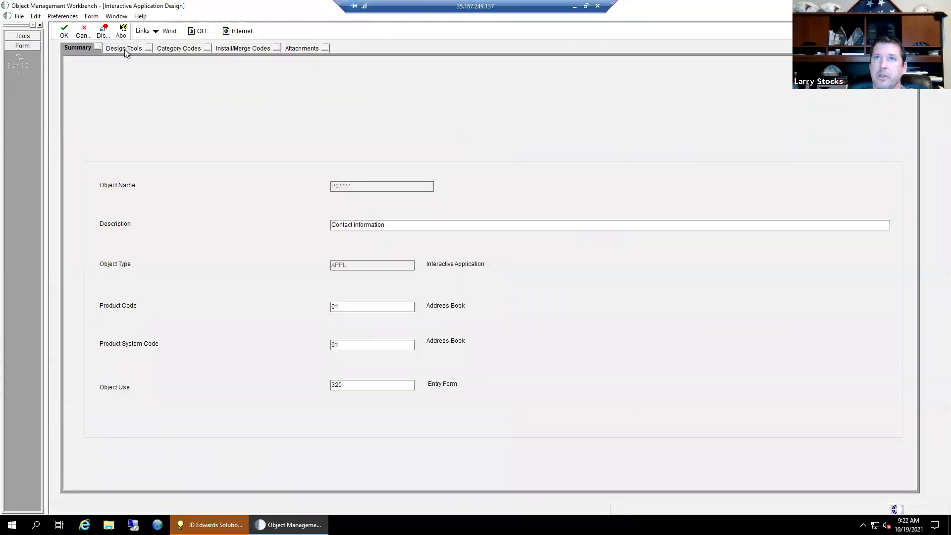
left_click(123, 48)
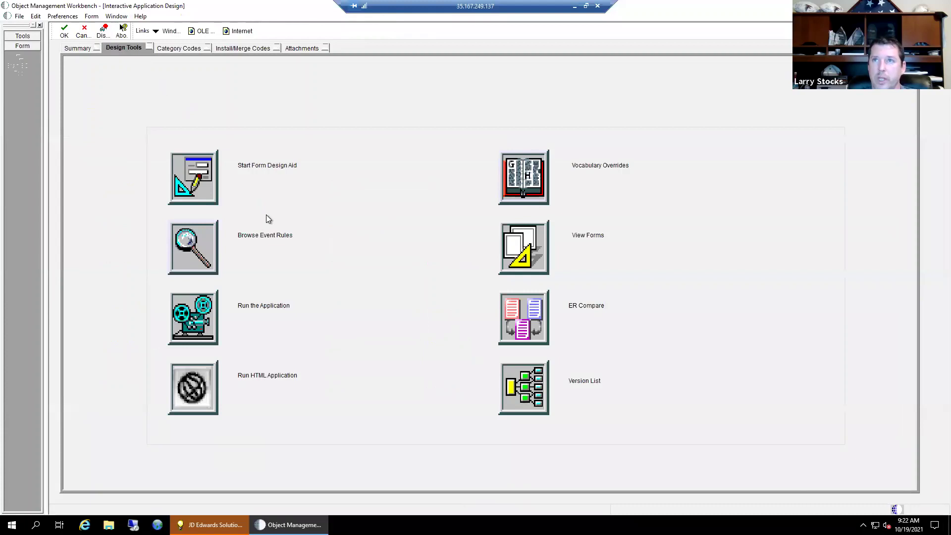
left_click(187, 165)
left_click(449, 294)
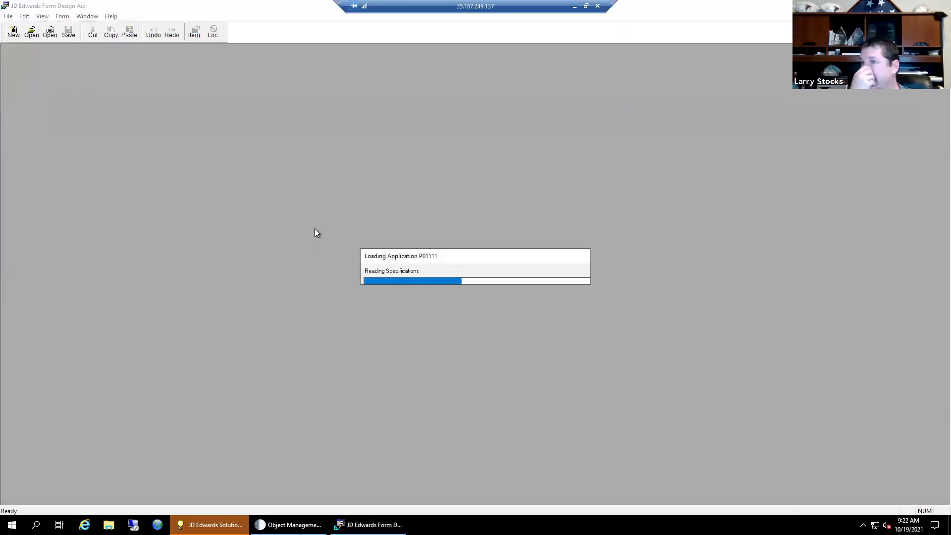
- Dismiss the Form Lock and Tip of the Day dialogs and open the Email Validation button's Event Rules
left_click(473, 300)
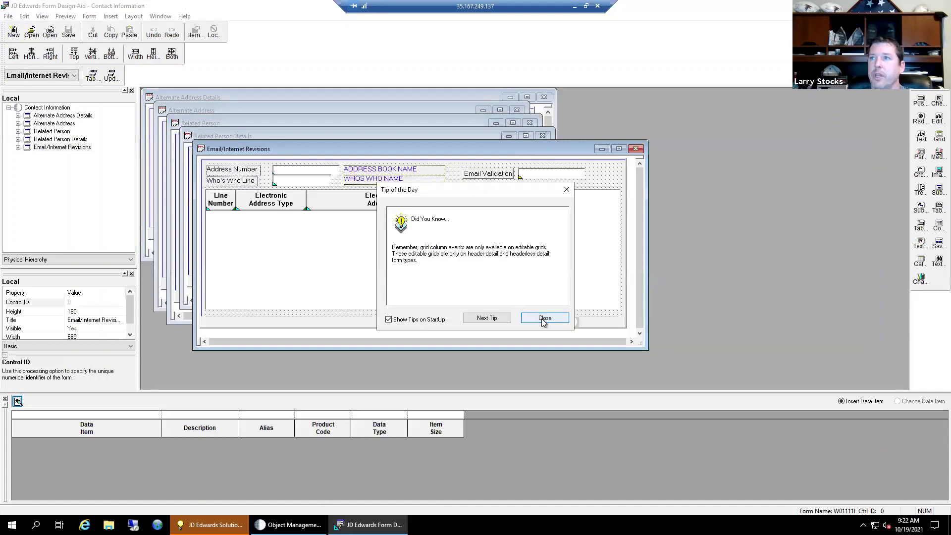
left_click(541, 320)
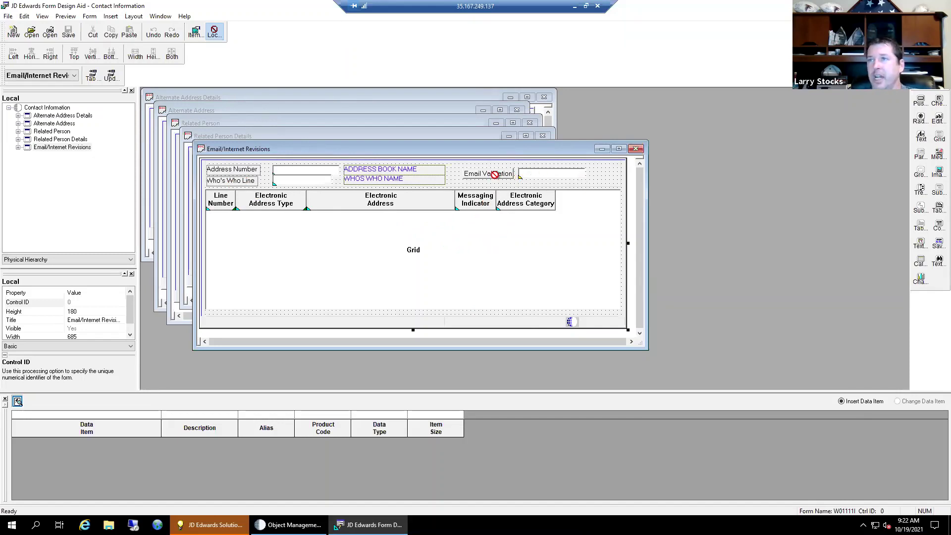
left_click(542, 173)
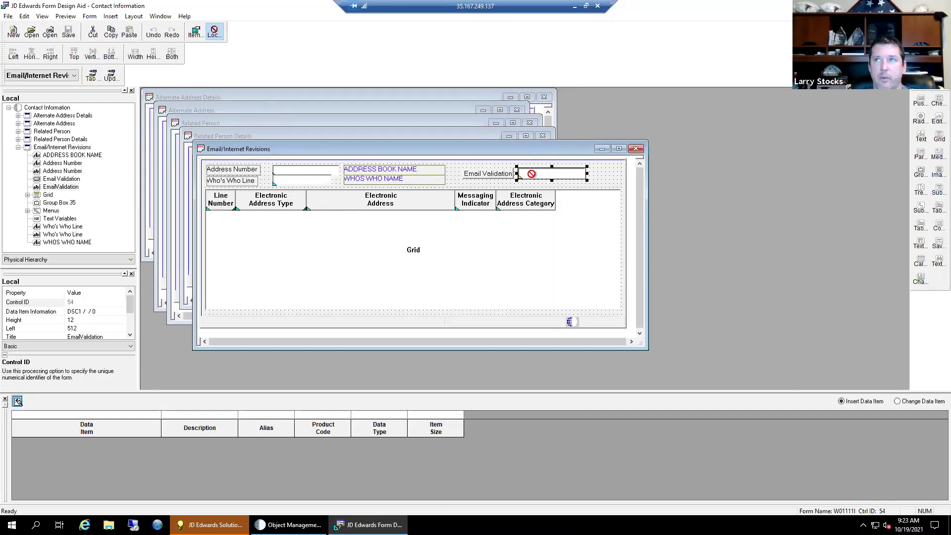
left_click(462, 178)
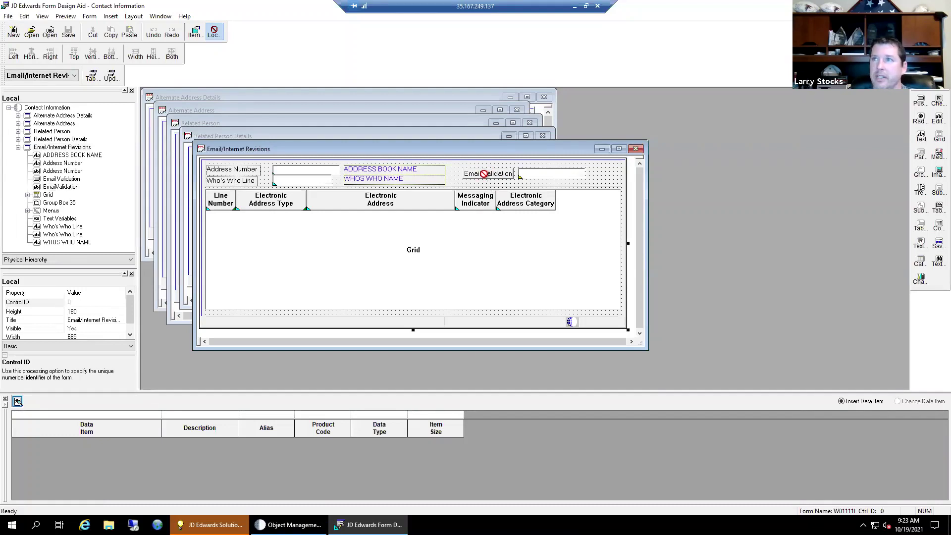
right_click(487, 173)
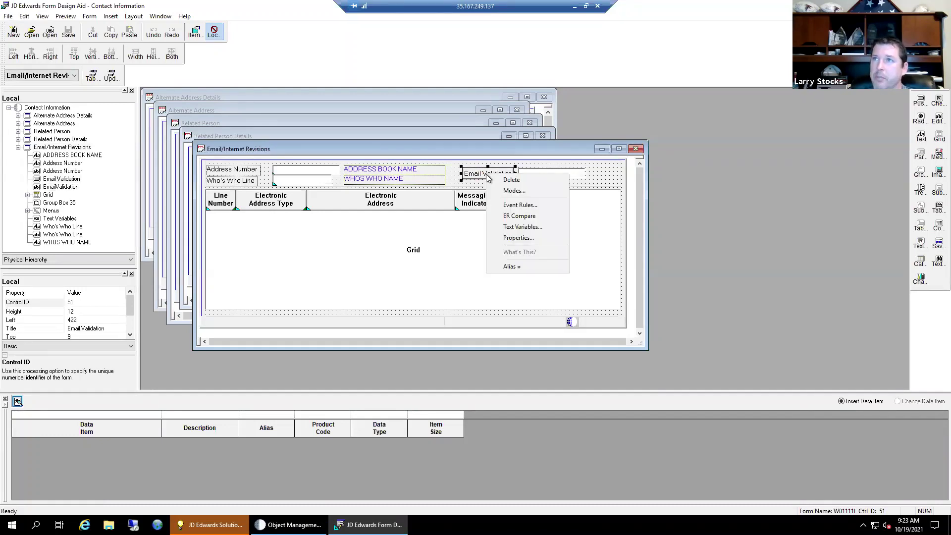
left_click(510, 206)
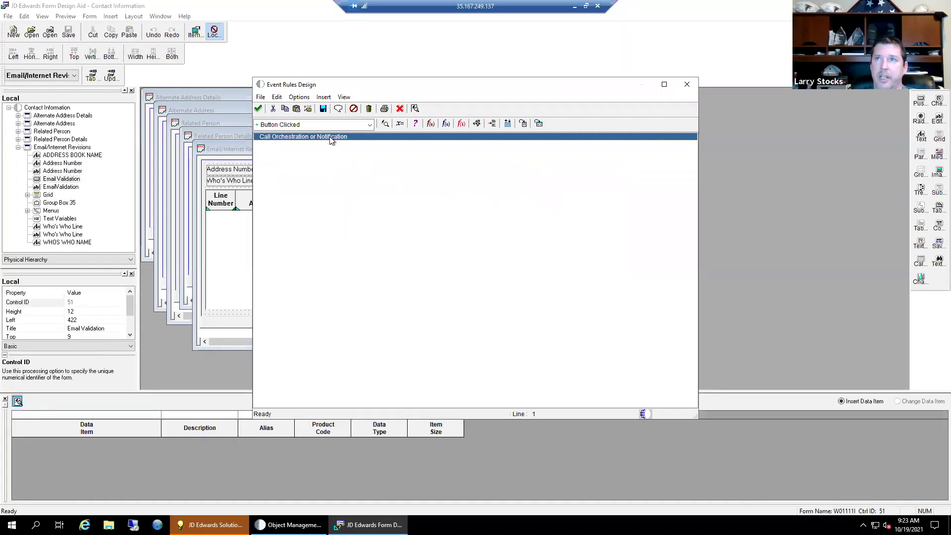
- Open the Call Orchestration line to check LS_CheckEmail_V2 receives GC ElectronicAddress as EMAIL_TO_CHECK
double_click(331, 140)
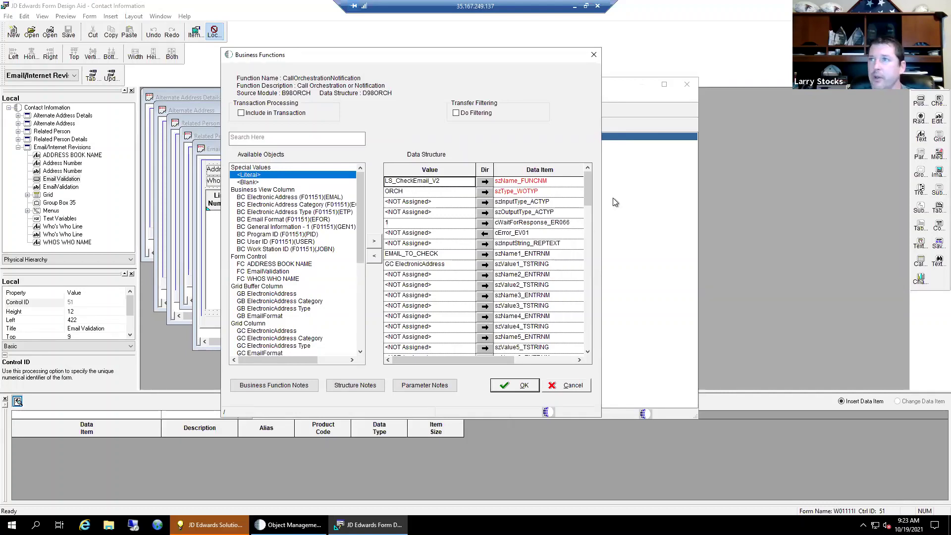
mouse_move(587, 191)
left_mouse_down()
mouse_move(596, 249)
mouse_move(592, 176)
left_mouse_up()
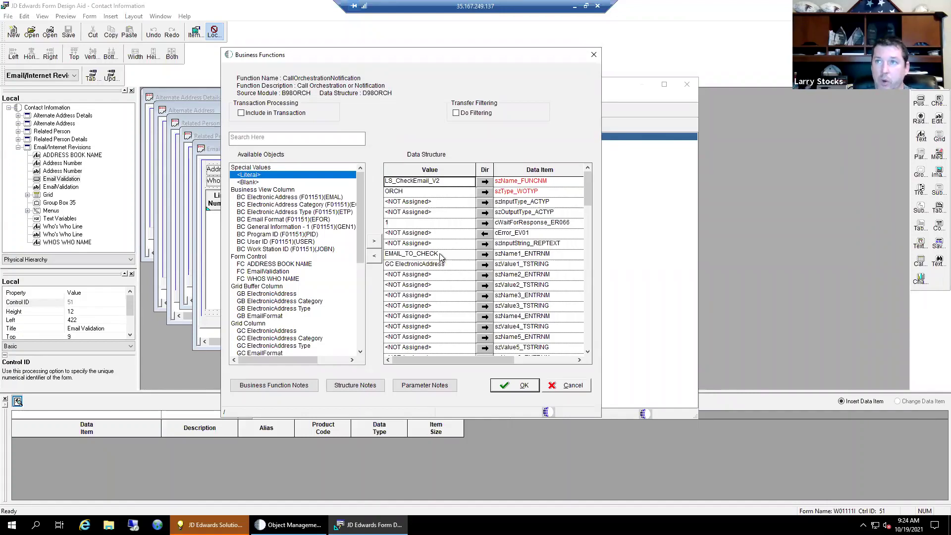
left_click(440, 255)
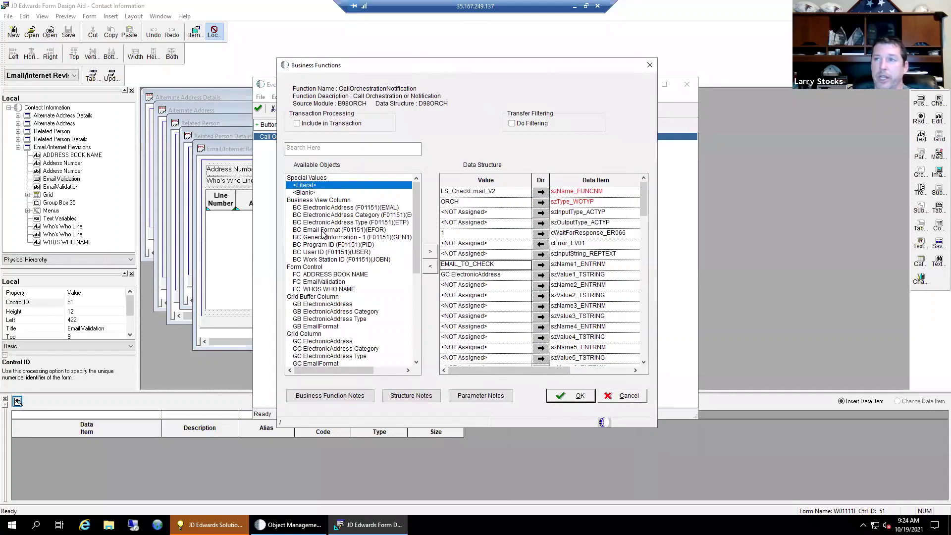
left_click_drag(441, 66, 389, 54)
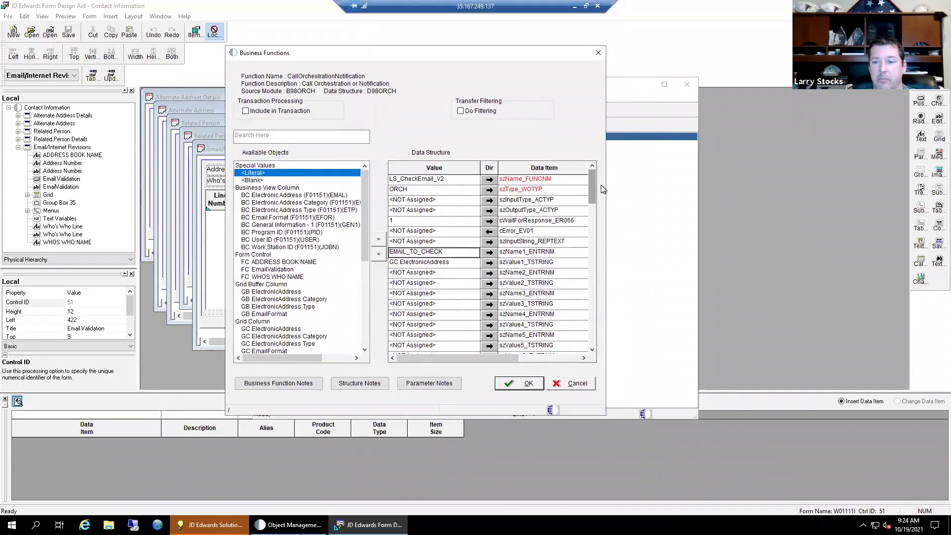
- Scroll to szOutName1/szOutValue1 and check smtp_check returns into FC EmailValidation
left_click_drag(591, 189, 589, 273)
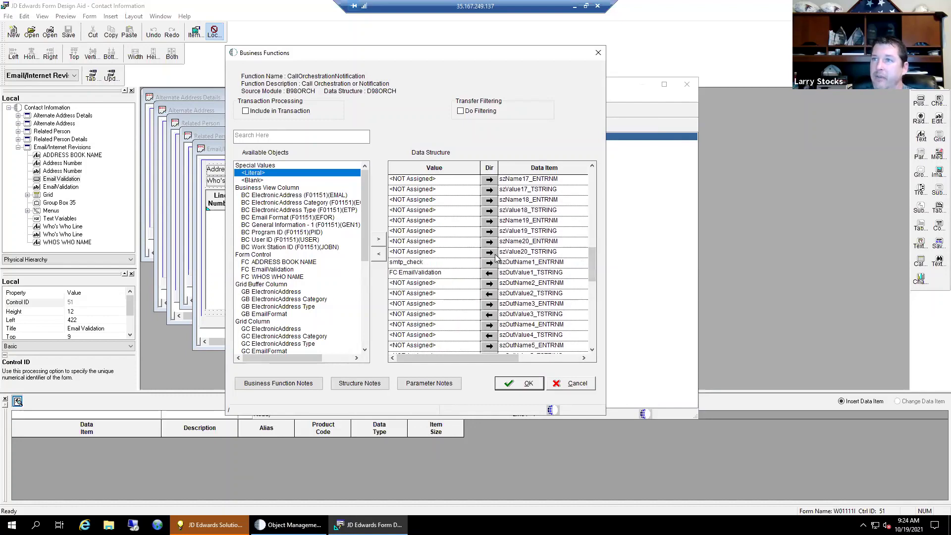
left_click(420, 264)
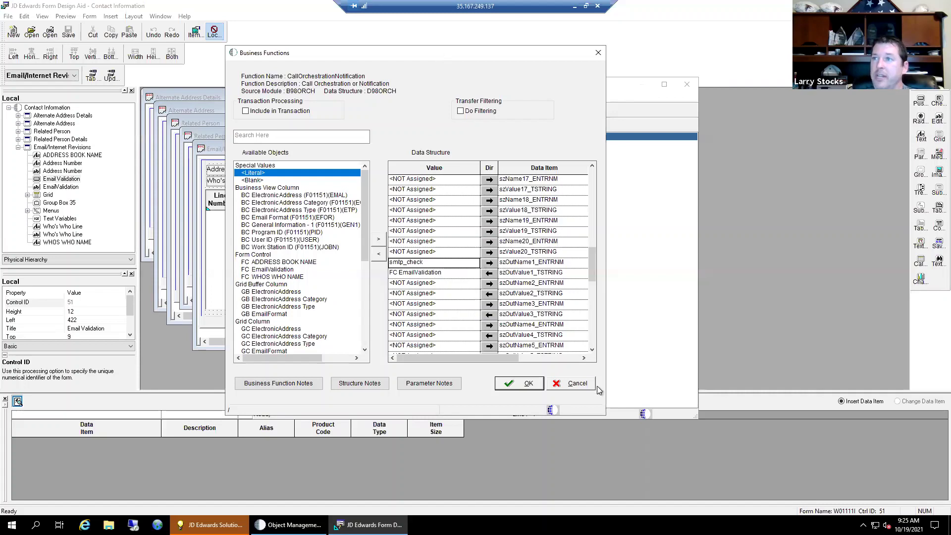
- Cancel the parameter mapping and close the Event Rules window
left_click(573, 382)
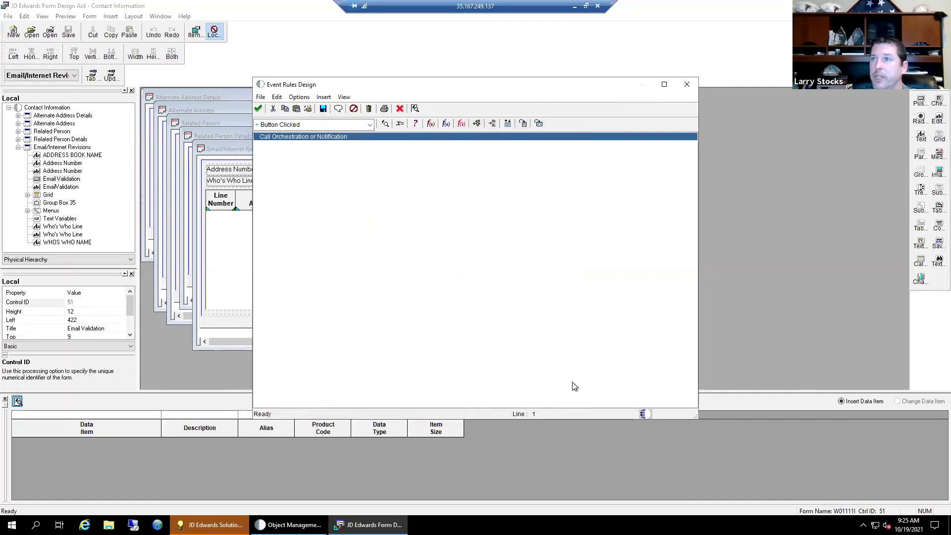
left_click(400, 113)
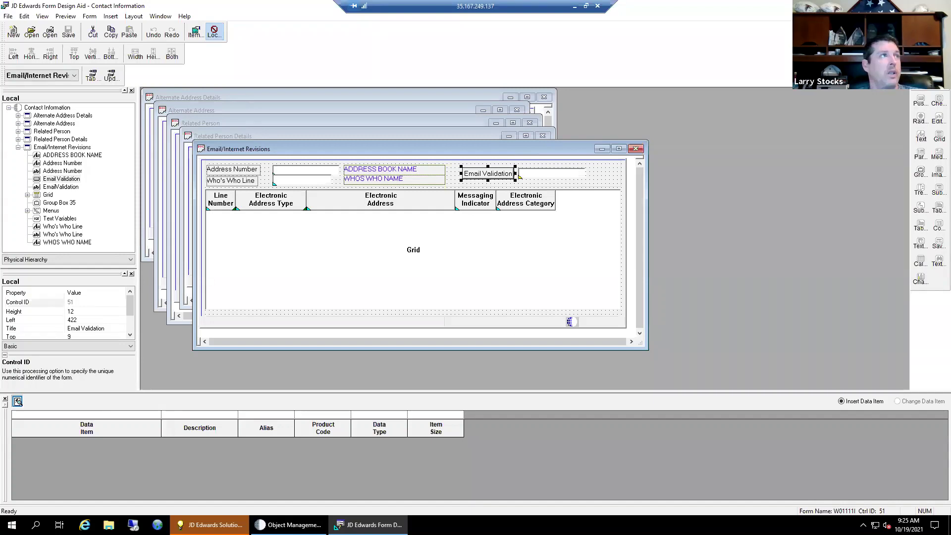
- Sign in to the web client with saved credentials and launch P01012 through Fast Path
key("alt+Tab")
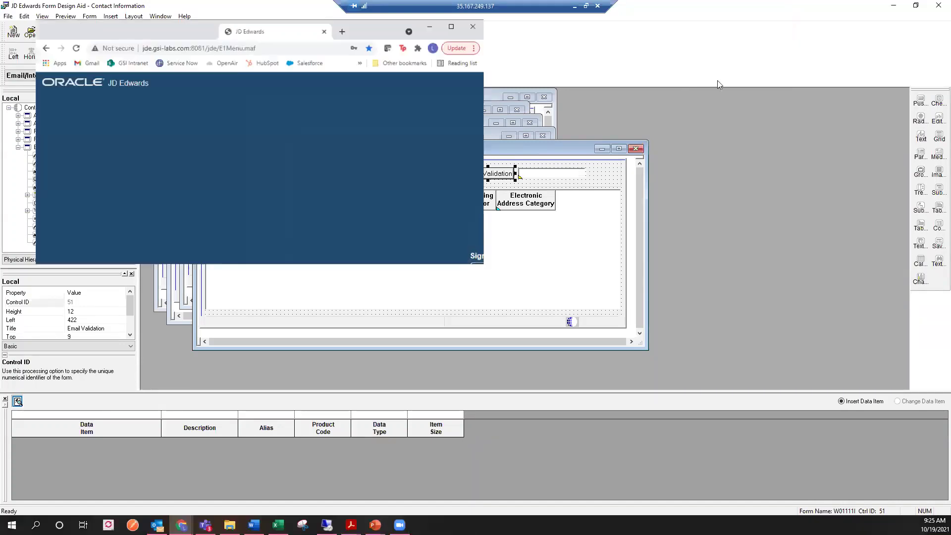
left_click(513, 303)
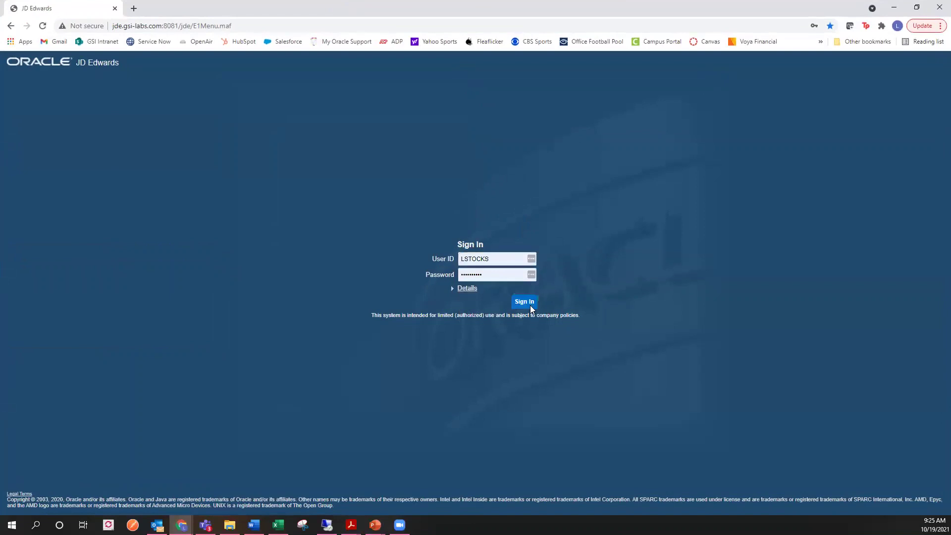
left_click(513, 303)
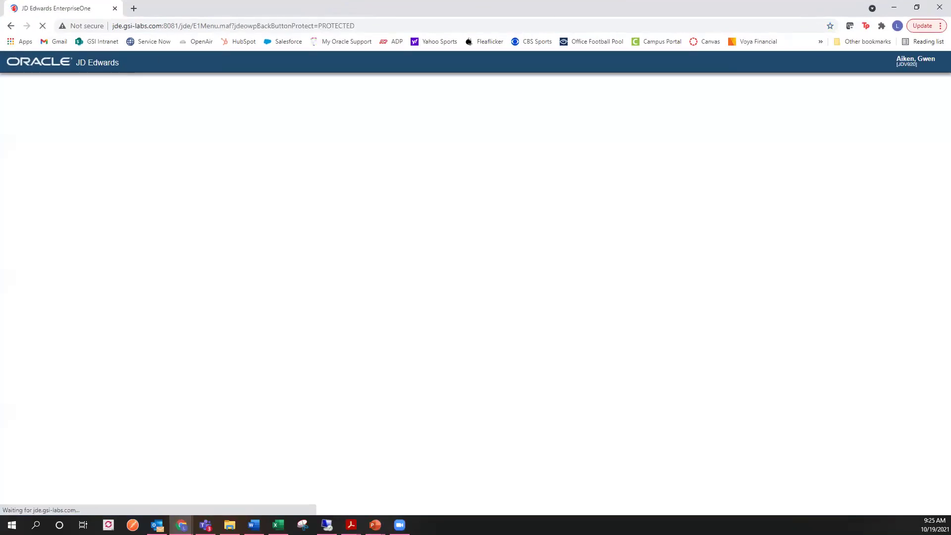
left_click(172, 65)
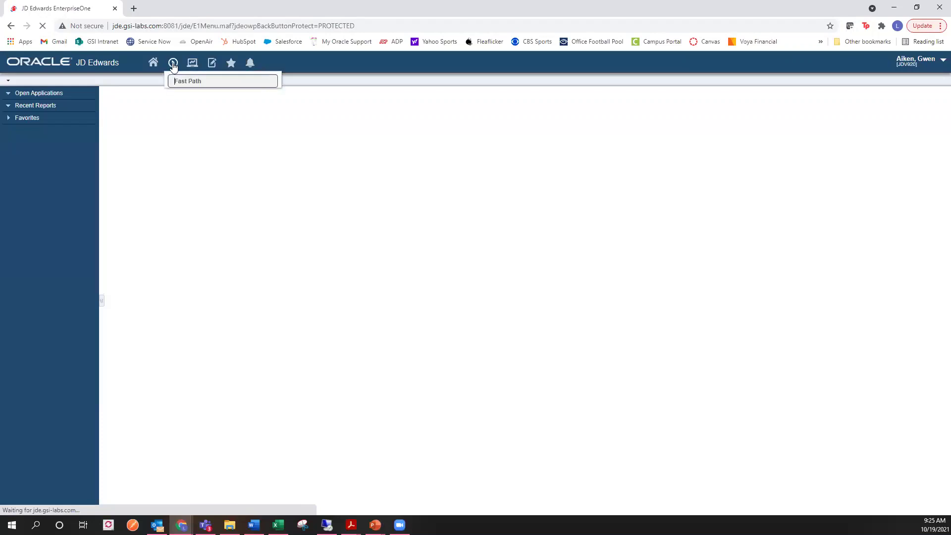
type("P0")
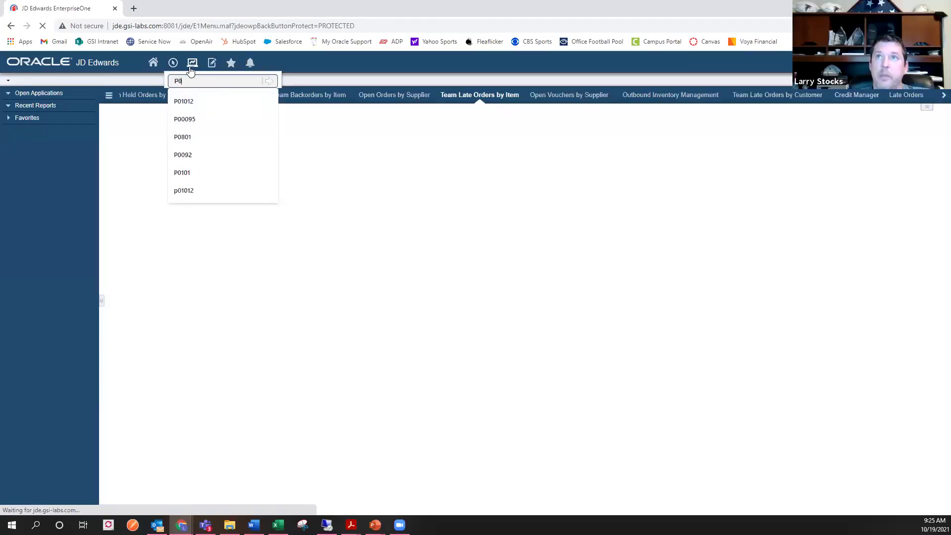
type("11012")
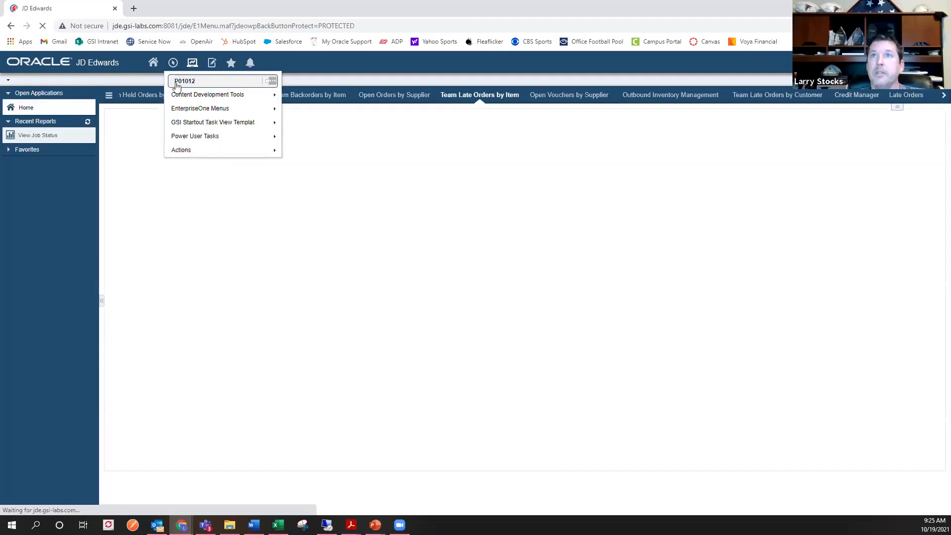
key("Return")
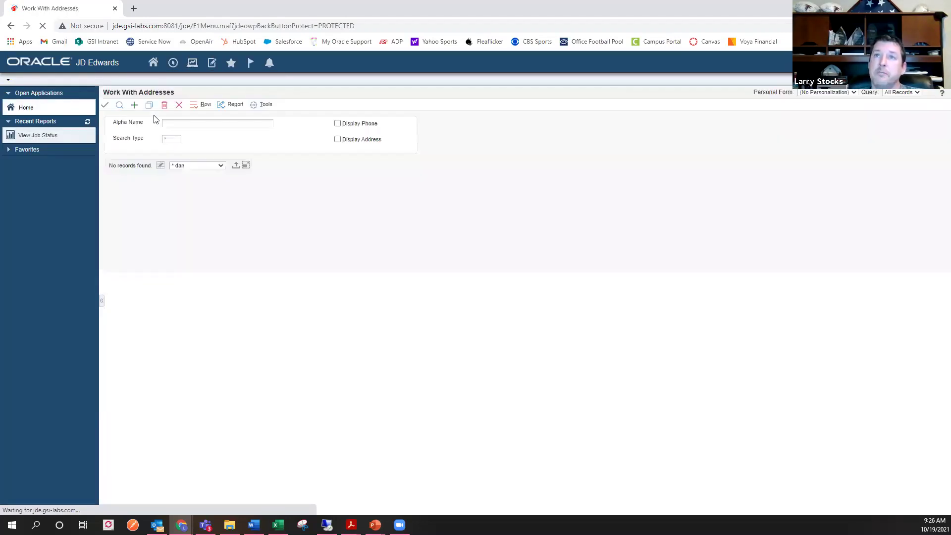
- Find customer records with Search Type C and select Atlantic Corporation
left_click(171, 141)
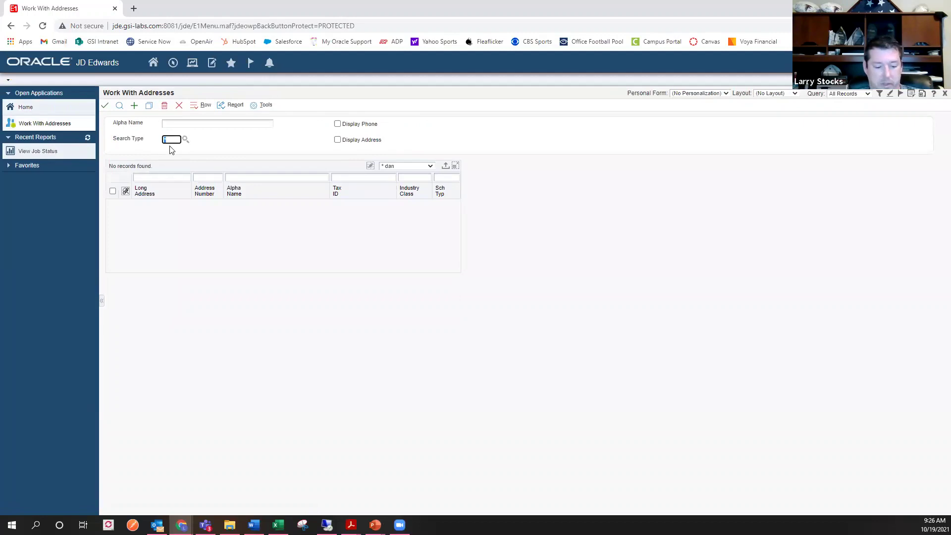
left_click(171, 150)
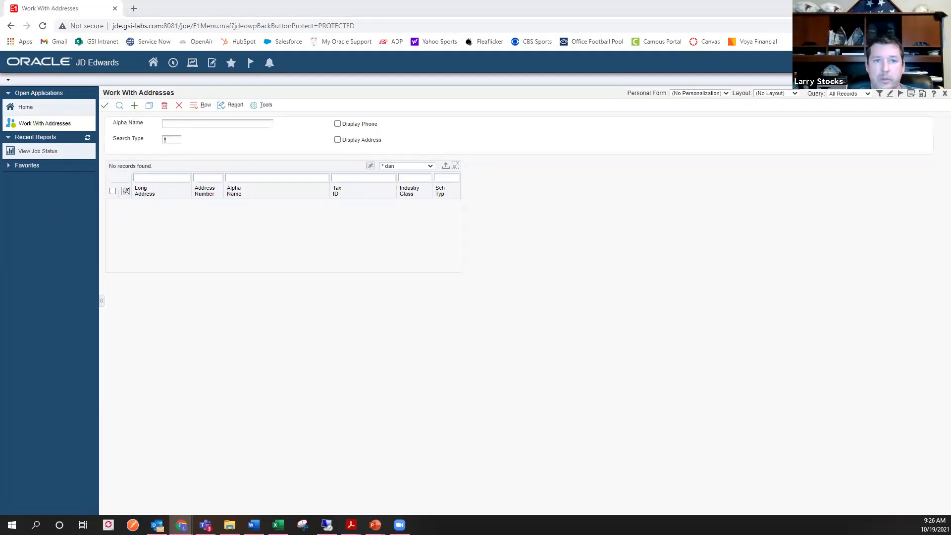
left_click(172, 139)
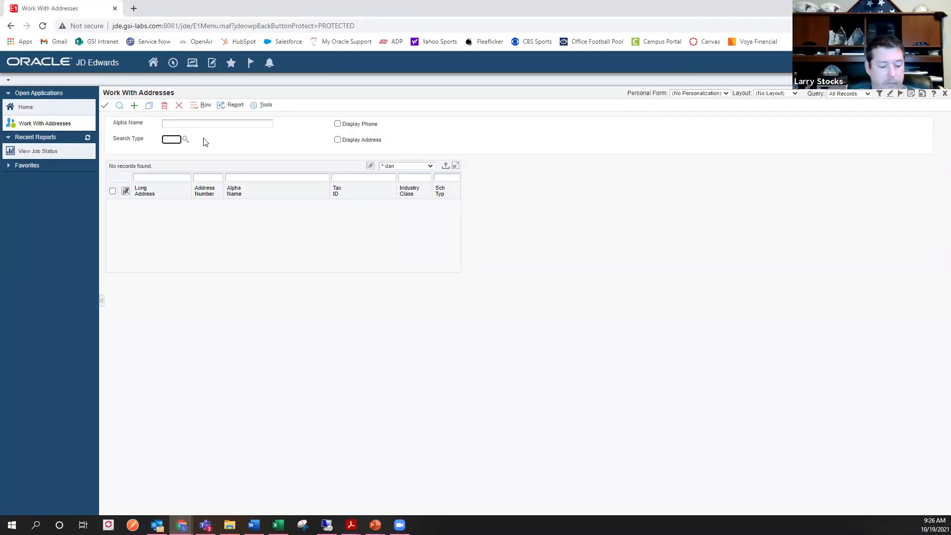
left_click(119, 105)
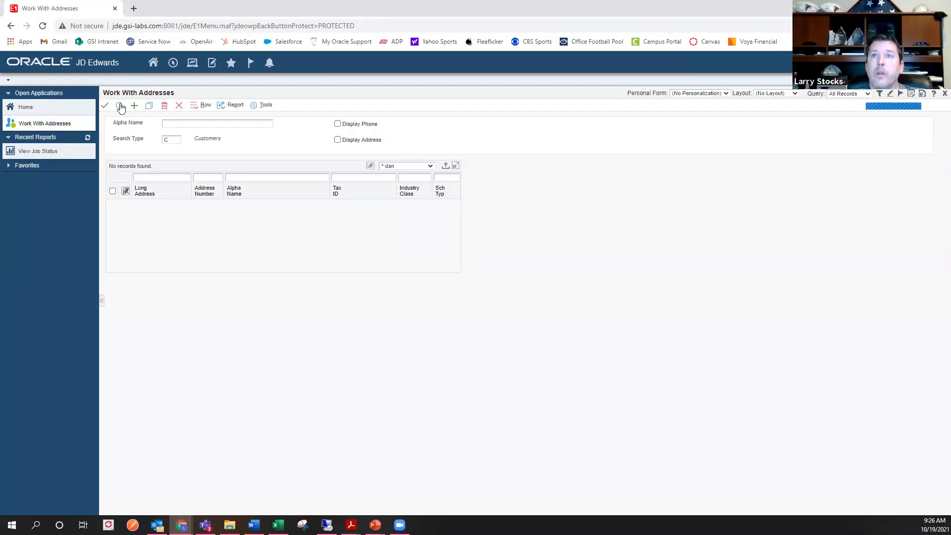
left_click(111, 288)
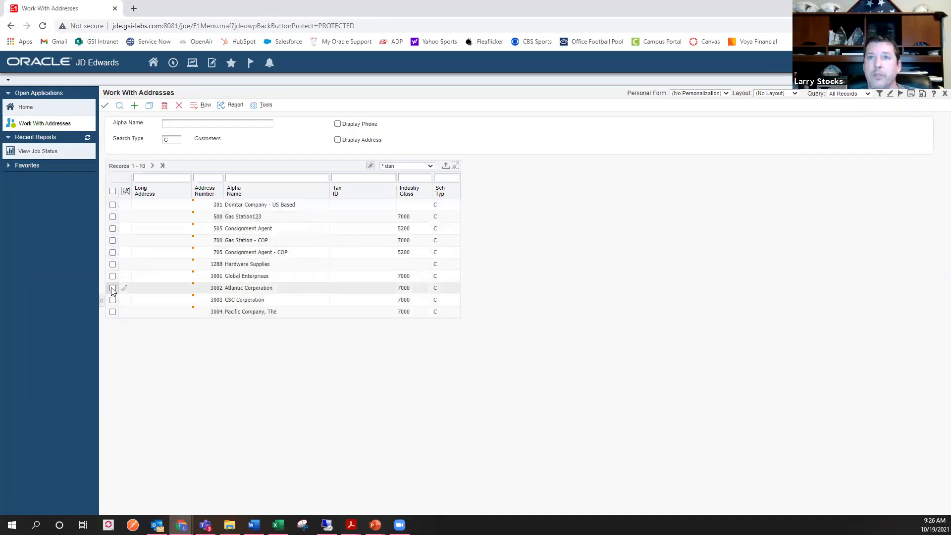
- Open and cancel A/B Revision, then show Atlantic Corporation's Who's Who contacts
left_click(105, 105)
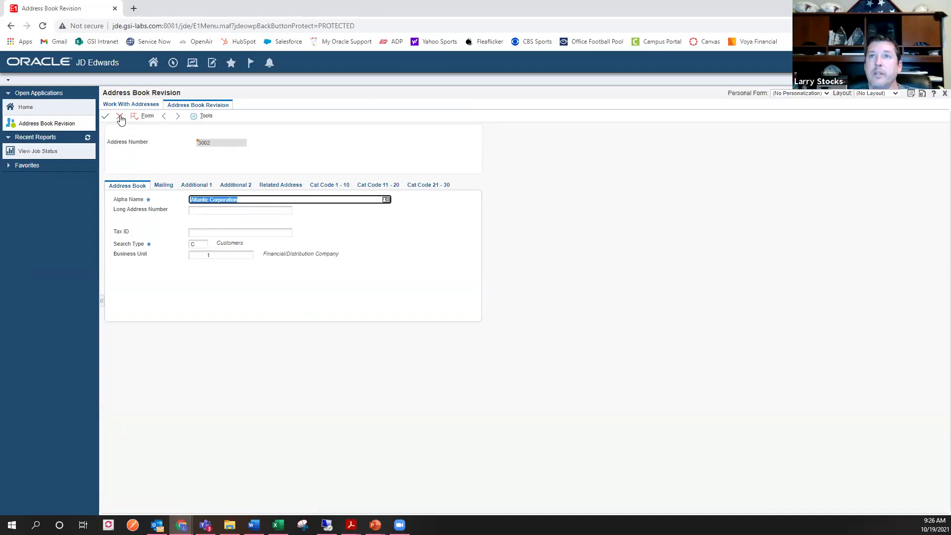
left_click(120, 117)
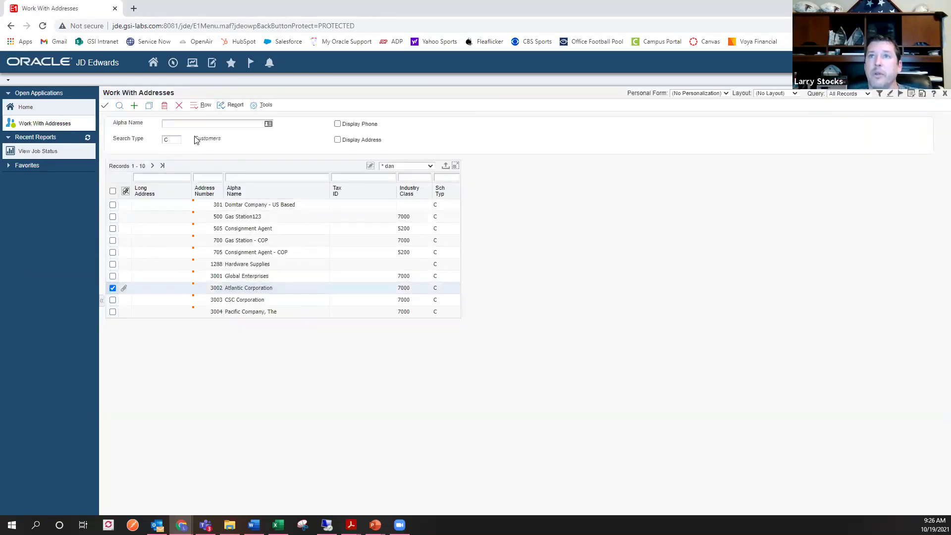
left_click(205, 110)
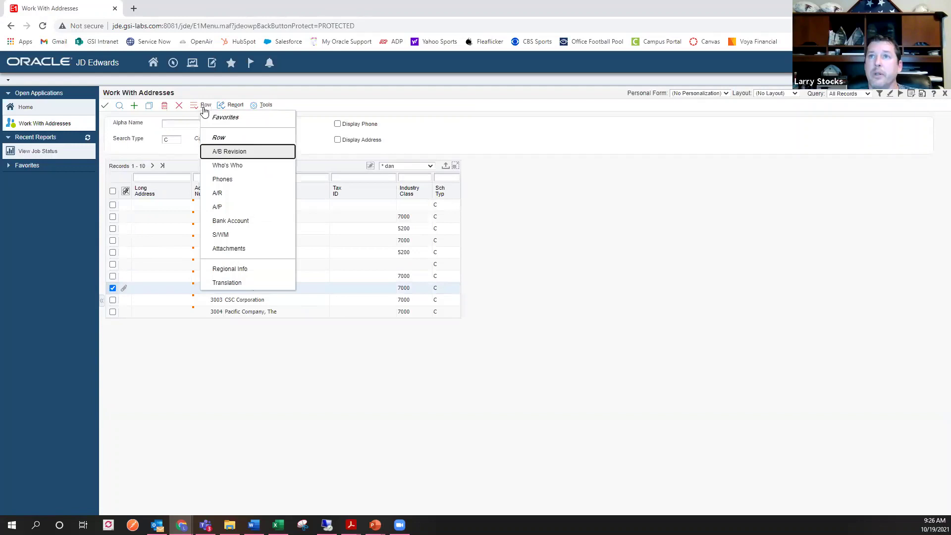
left_click(232, 165)
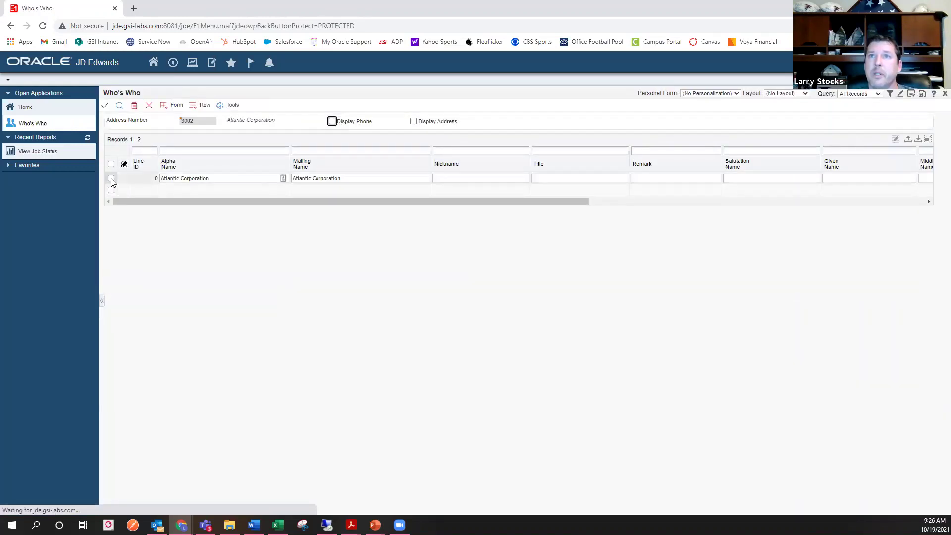
left_click(204, 106)
- Add an Email address entry with the contact's e-mail and validate it, returning true
left_click(232, 179)
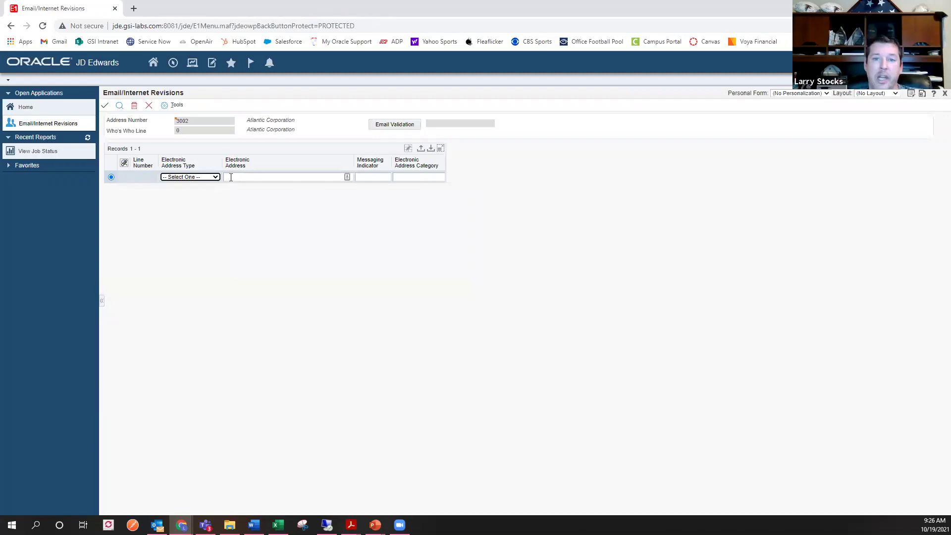
left_click(211, 177)
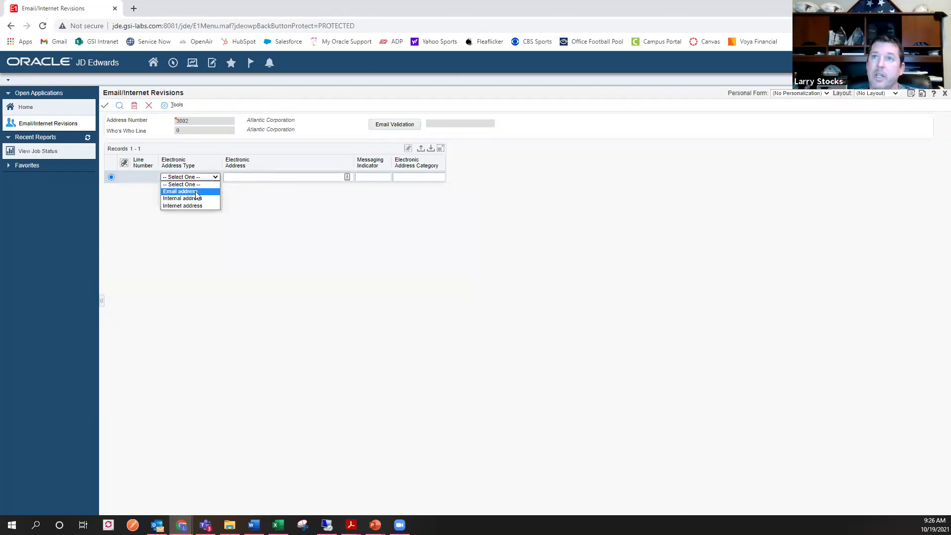
left_click(196, 192)
left_click(267, 180)
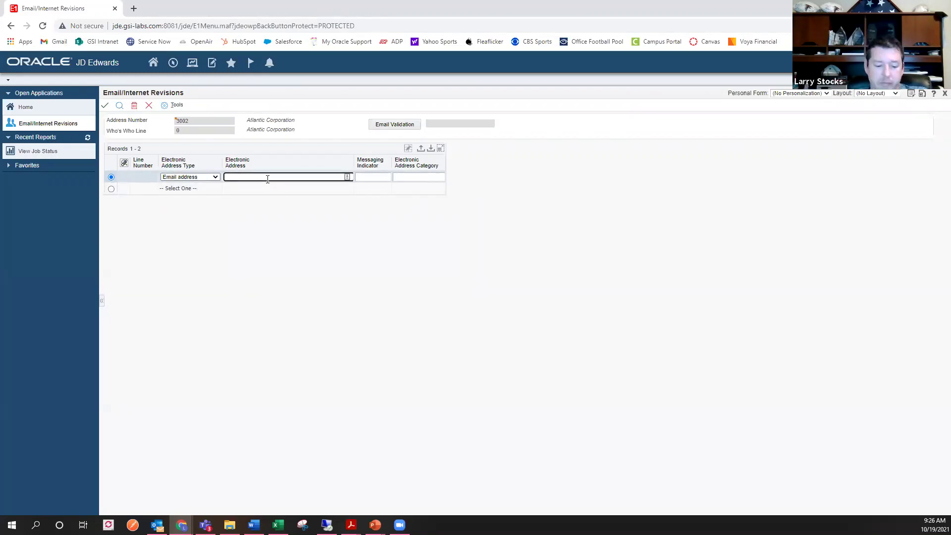
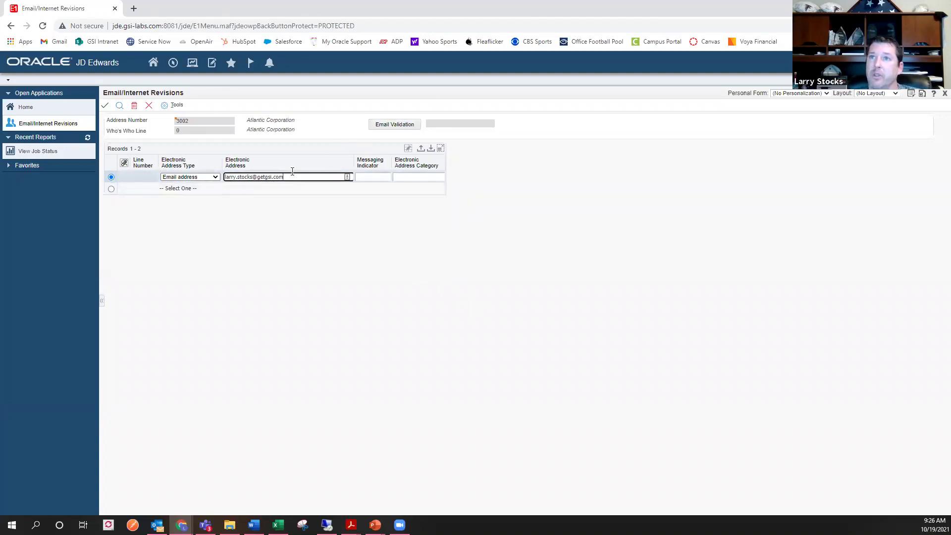
left_click_drag(285, 177, 220, 180)
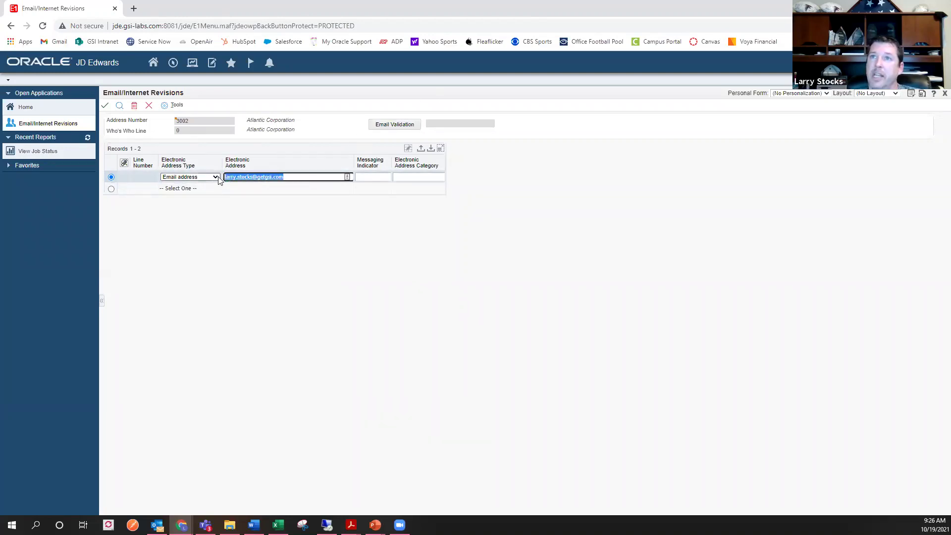
left_click(342, 246)
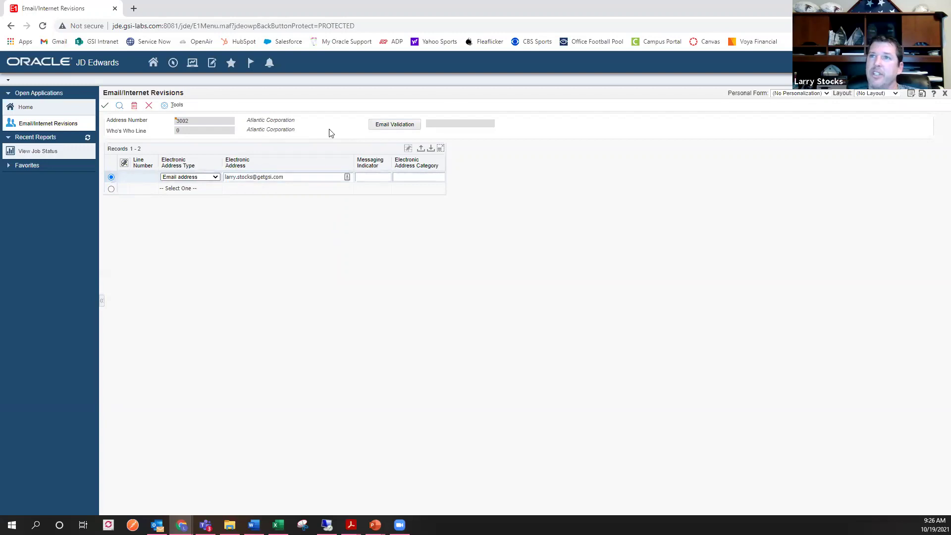
left_click(396, 128)
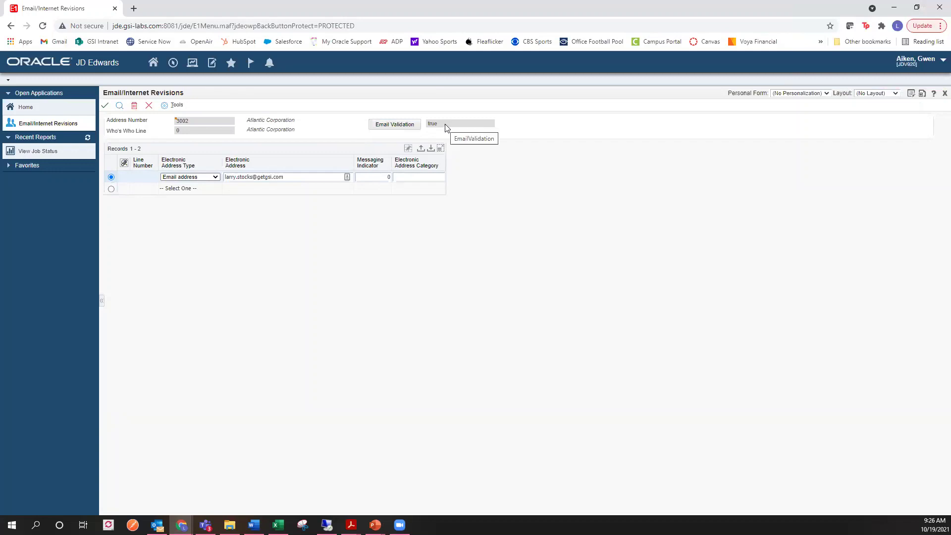
left_click(283, 178)
left_click_drag(286, 178, 224, 179)
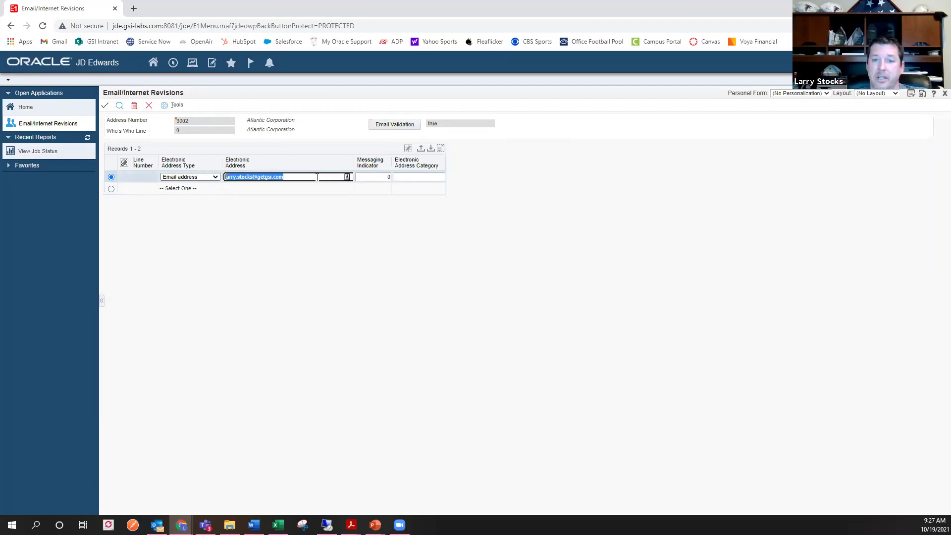
key("shift+Right")
key("shift+Right")
key("shift+Right")
key("shift+Right")
key("shift+Right")
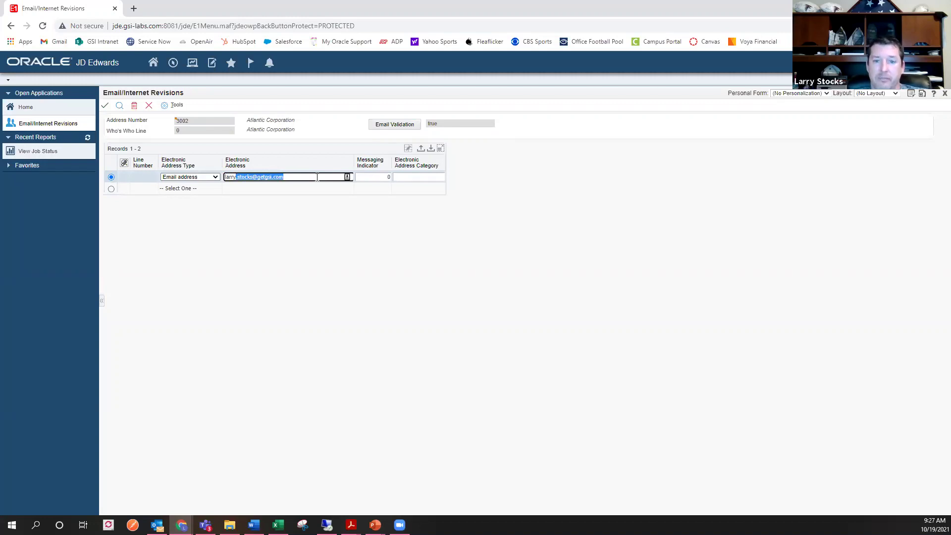
type("@yah")
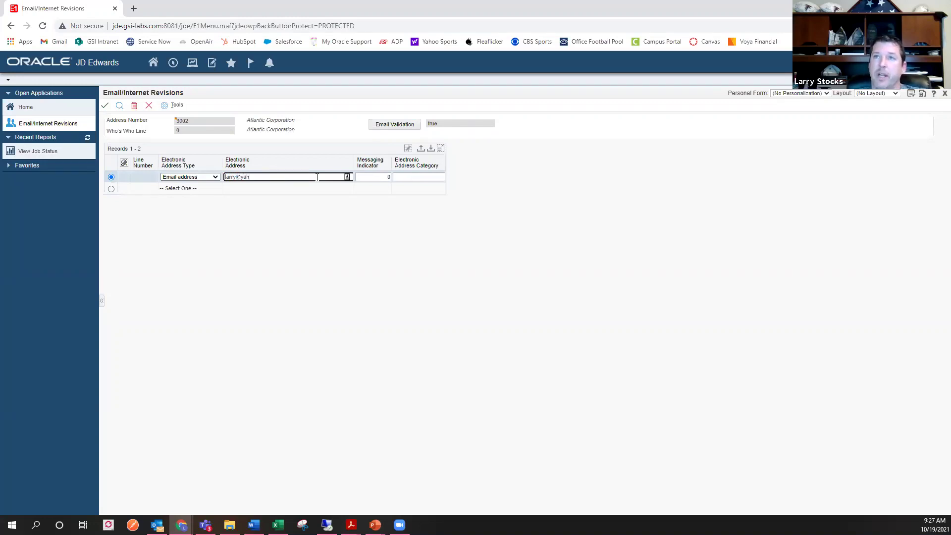
type("oo")
left_click(297, 257)
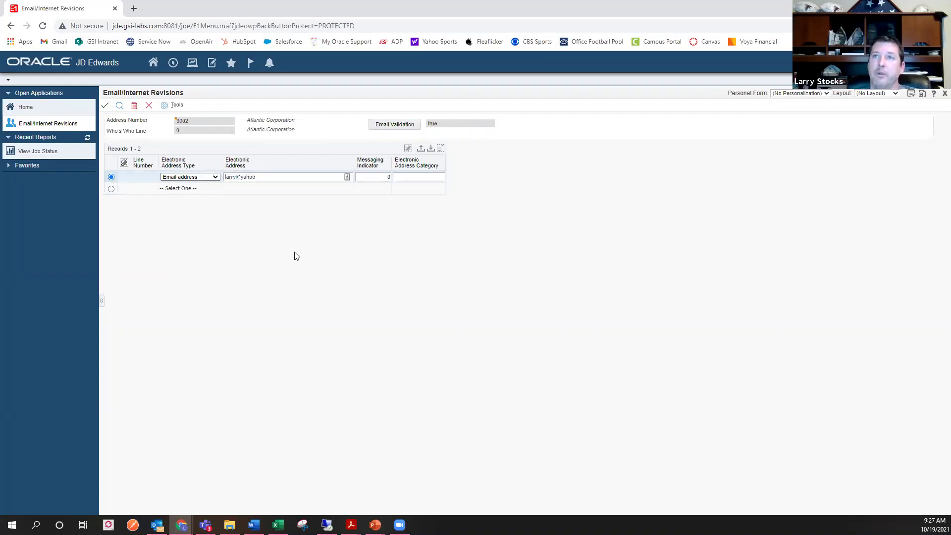
- Re-run Email Validation on the incomplete address so it reports false
left_click(397, 126)
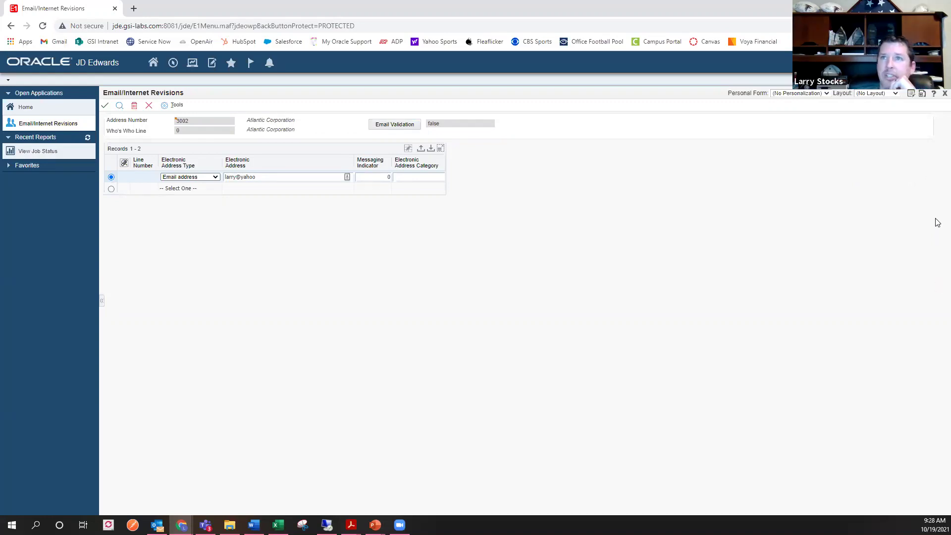
left_click(280, 176)
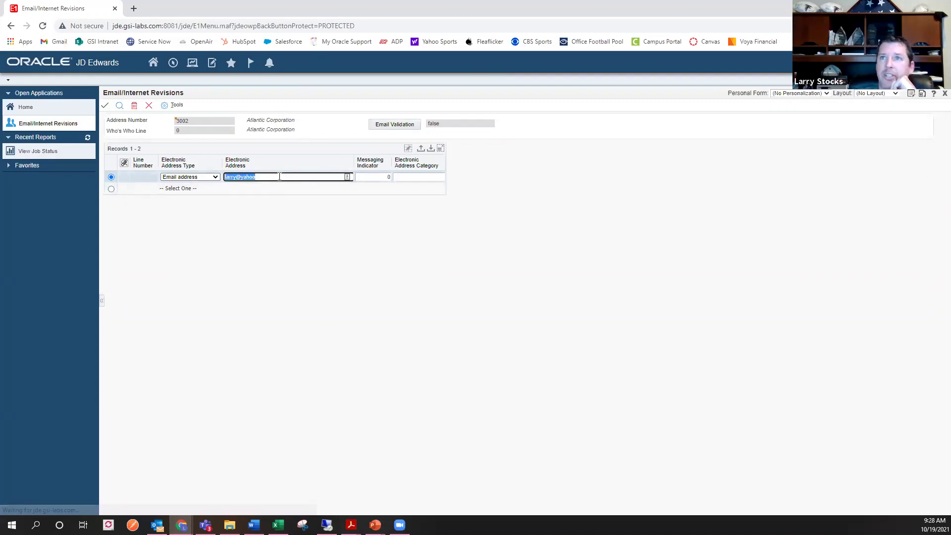